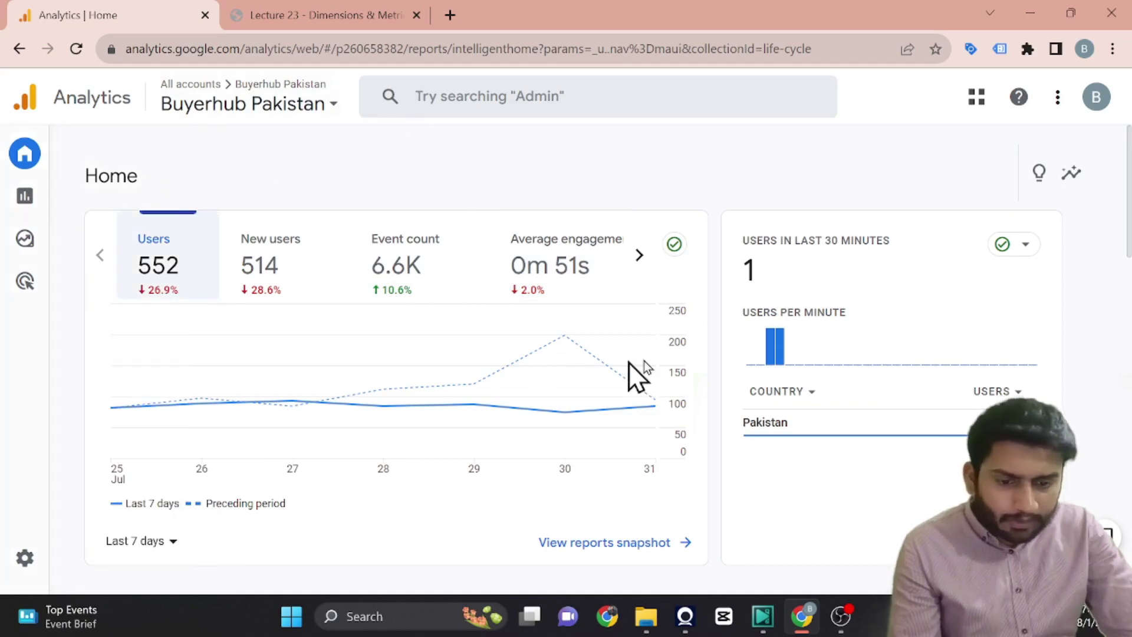
- Open the Publisher ads report in the Monetization section of the Life cycle reports
{"action": "mouse_move", "coordinate": [61, 220]}
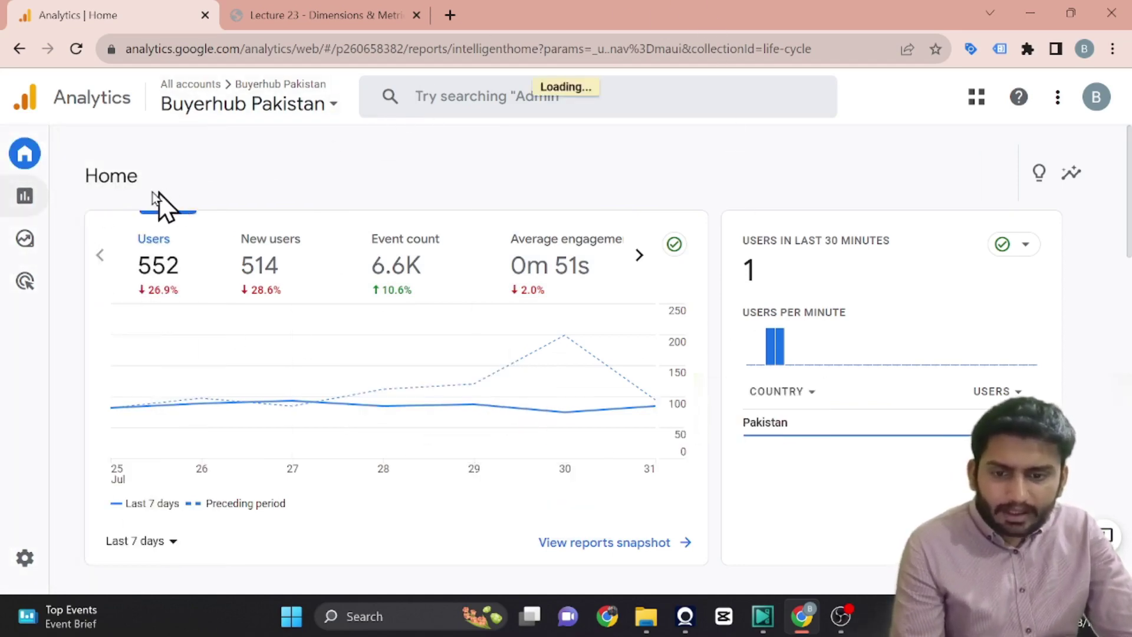
{"action": "left_click", "coordinate": [24, 200]}
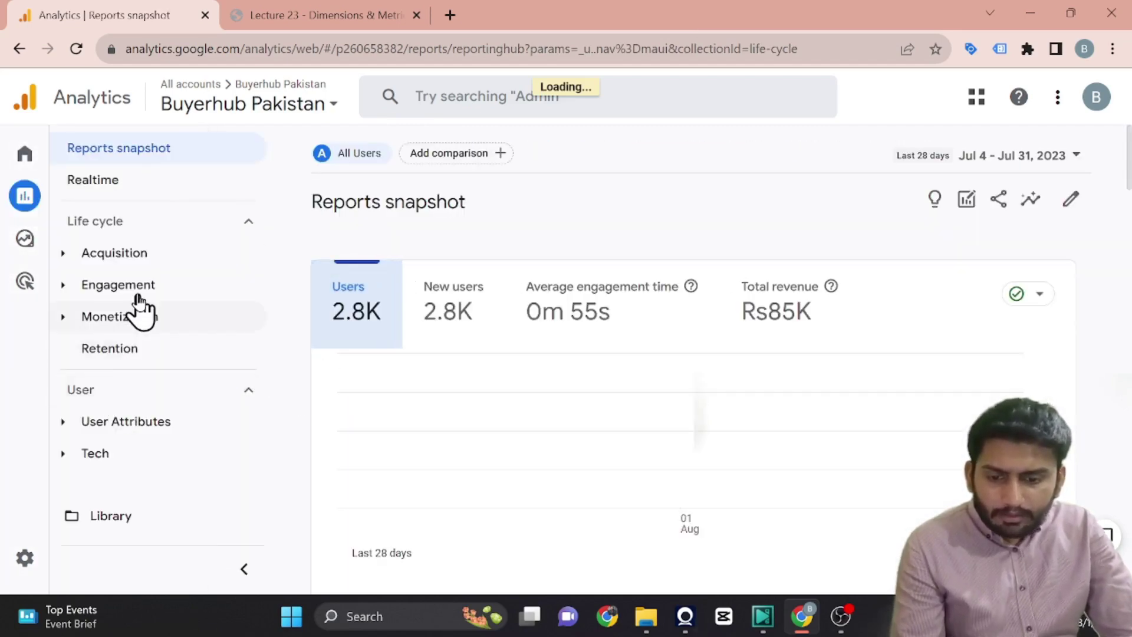
{"action": "left_click", "coordinate": [138, 316]}
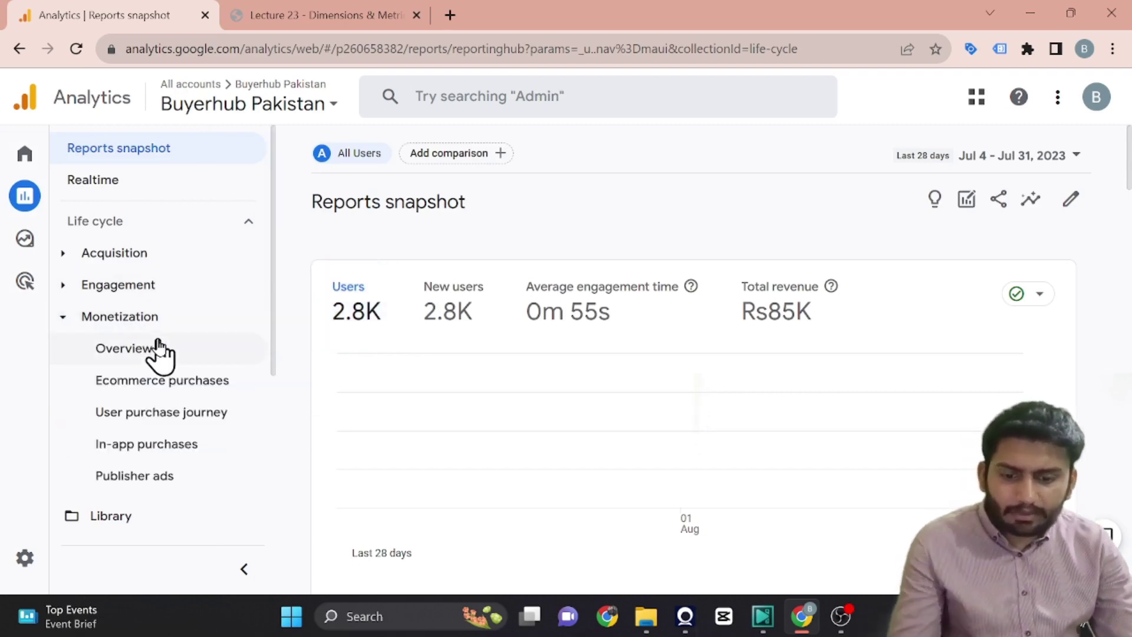
{"action": "scroll", "coordinate": [155, 356], "scroll_direction": "down", "scroll_amount": 1}
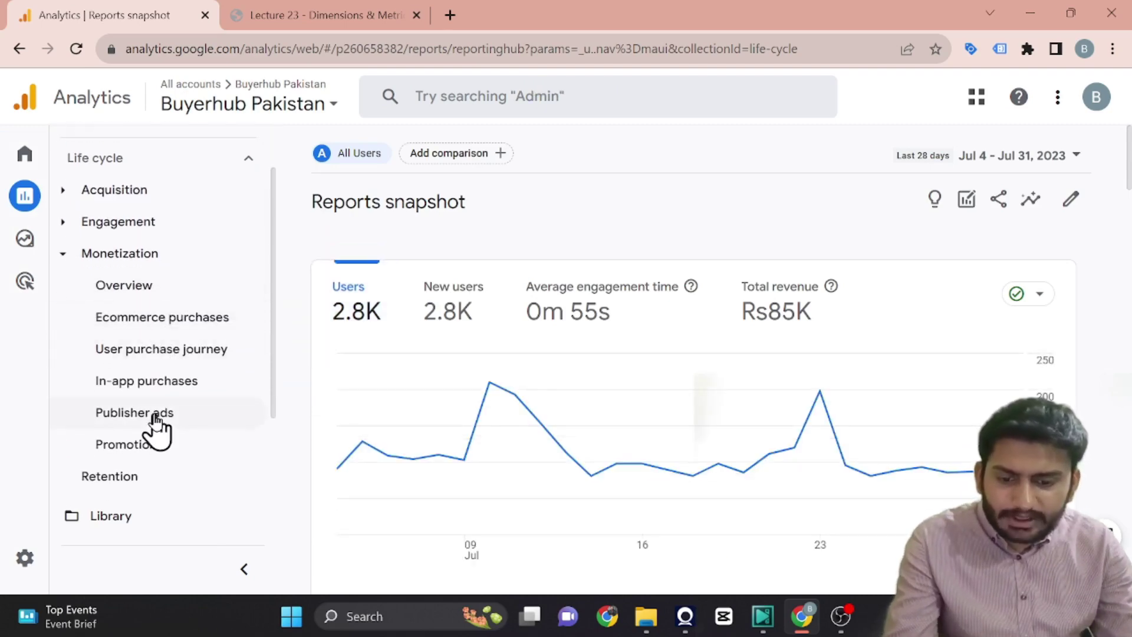
{"action": "left_click", "coordinate": [155, 413]}
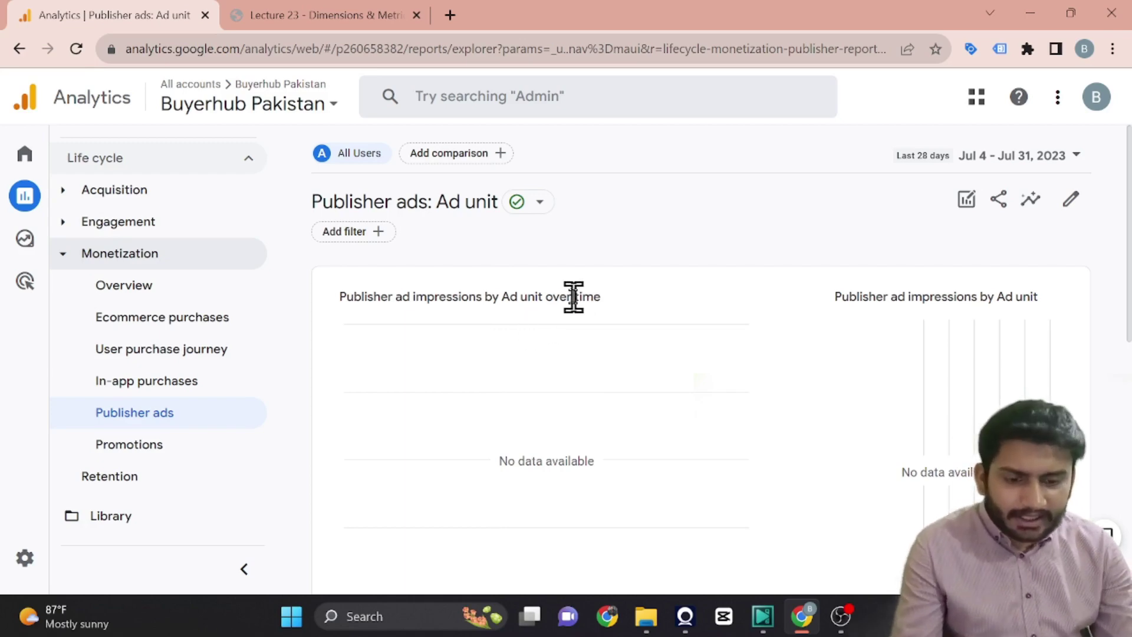
- Examine the Publisher ads report from the ad impressions charts by ad unit down to the data table
{"action": "left_click_drag", "start_coordinate": [504, 298], "coordinate": [519, 302]}
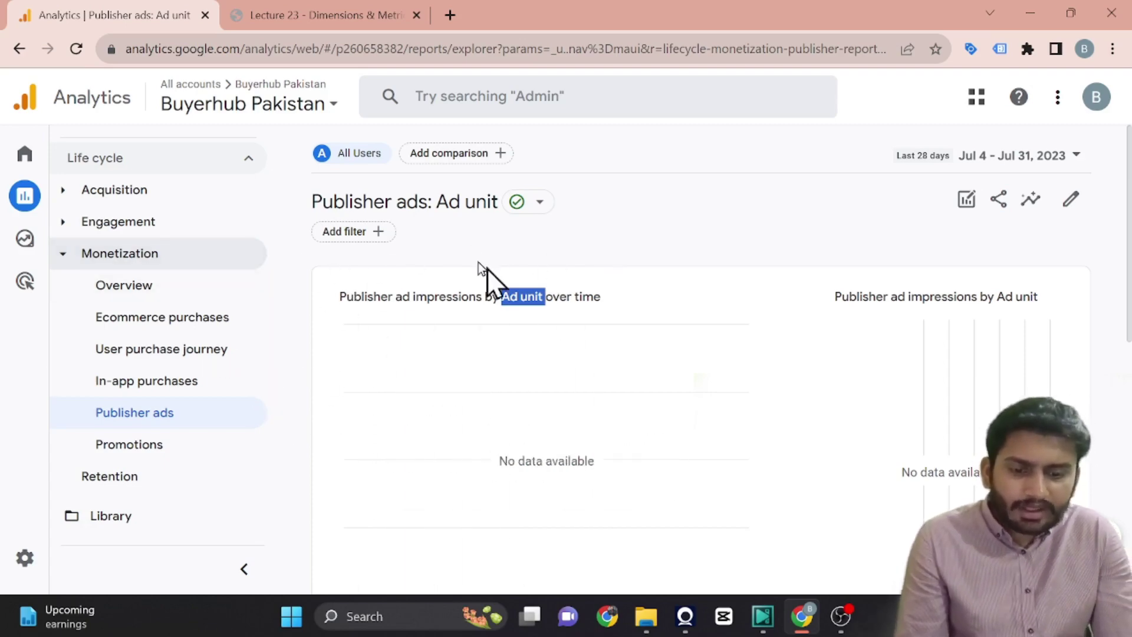
{"action": "left_click", "coordinate": [734, 228]}
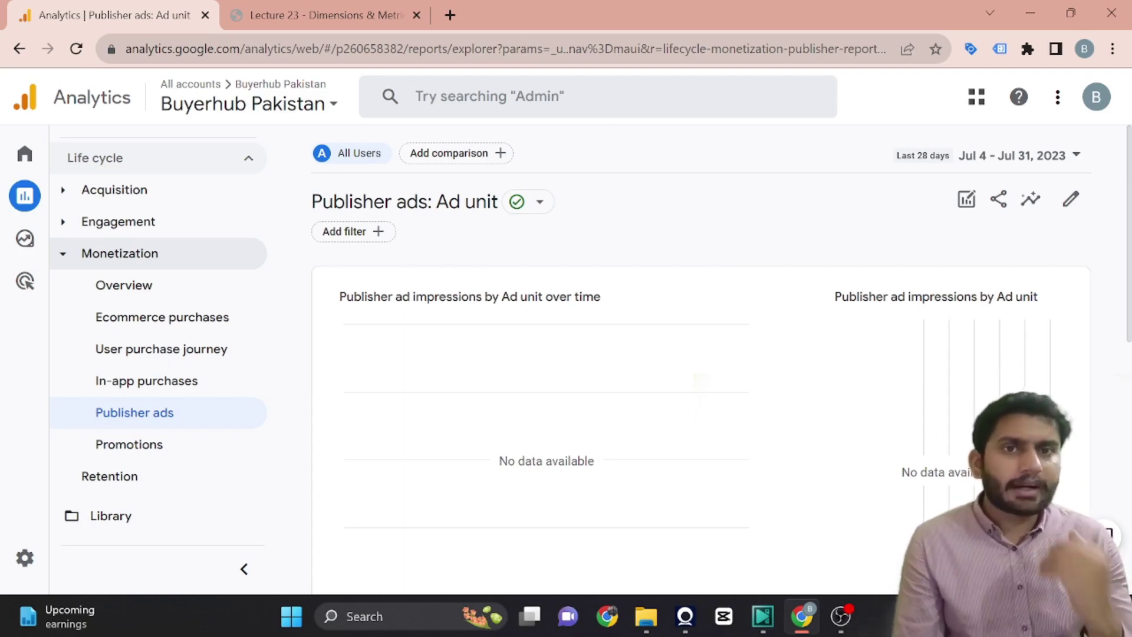
{"action": "scroll", "coordinate": [780, 441], "scroll_direction": "down", "scroll_amount": 2}
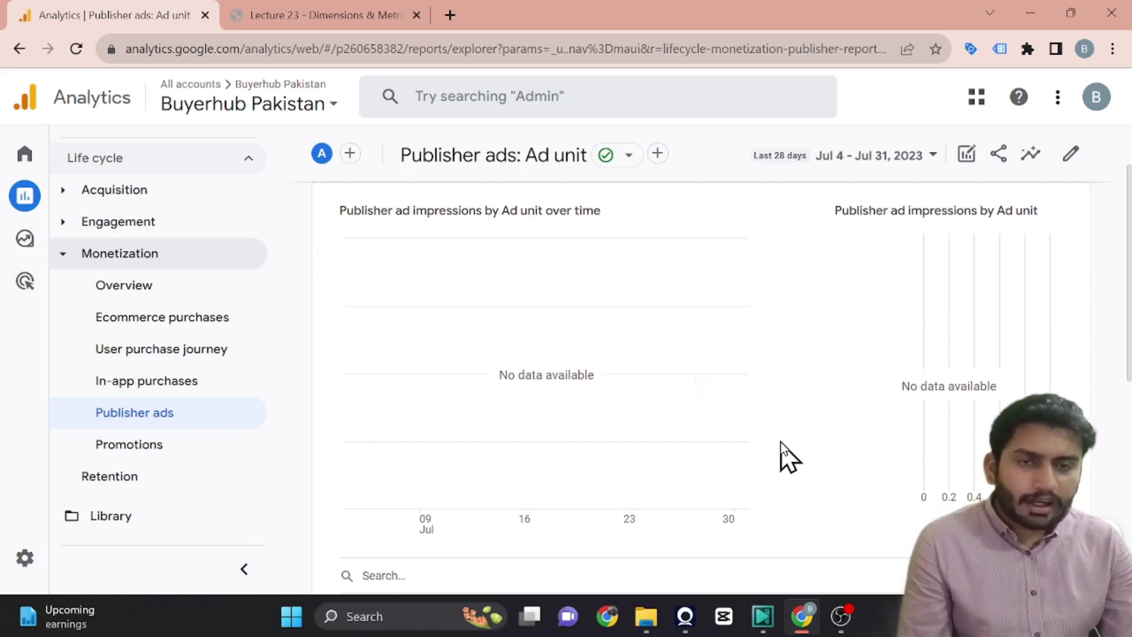
{"action": "scroll", "coordinate": [780, 441], "scroll_direction": "down", "scroll_amount": 3}
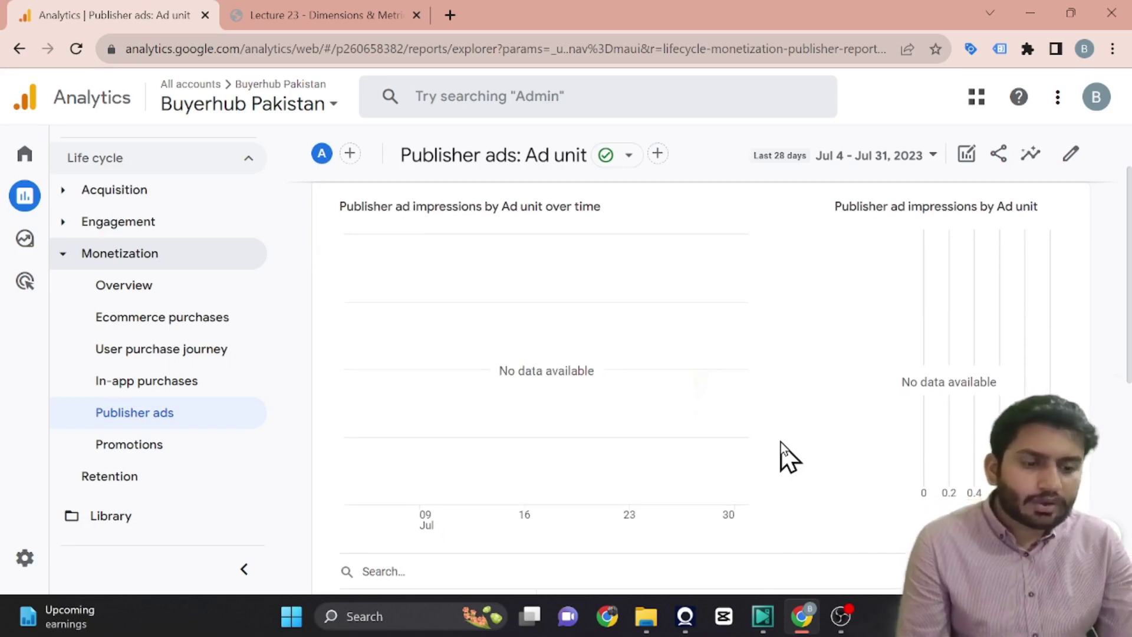
{"action": "scroll", "coordinate": [780, 442], "scroll_direction": "down", "scroll_amount": 5}
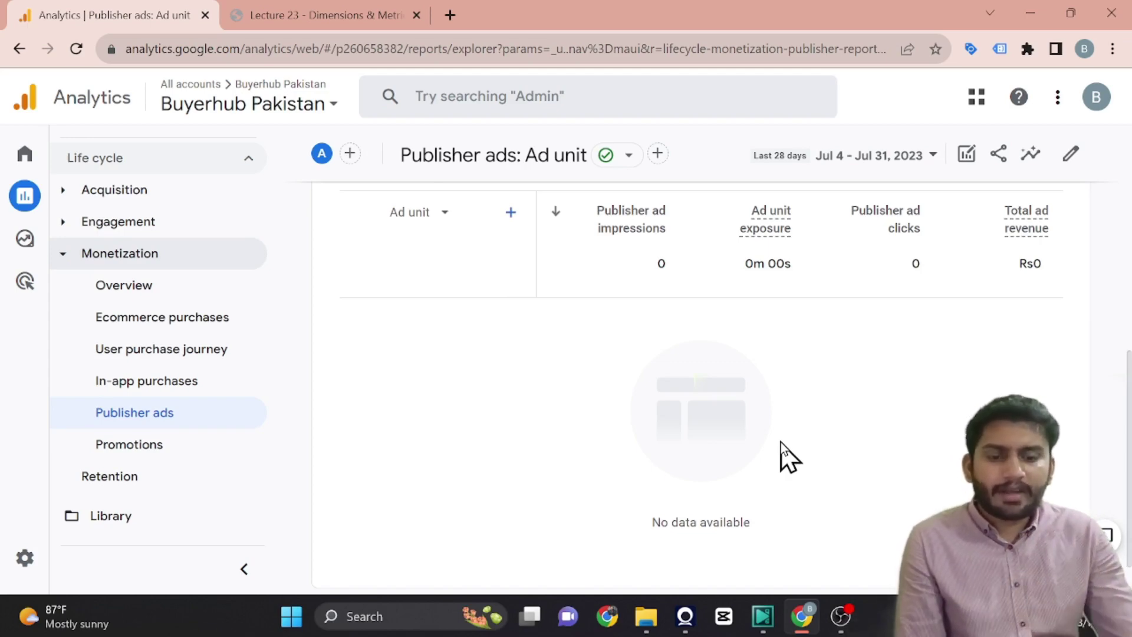
- Review the ad unit table's primary dimension choices and read the description of the Total ad revenue metric
{"action": "left_click", "coordinate": [441, 214]}
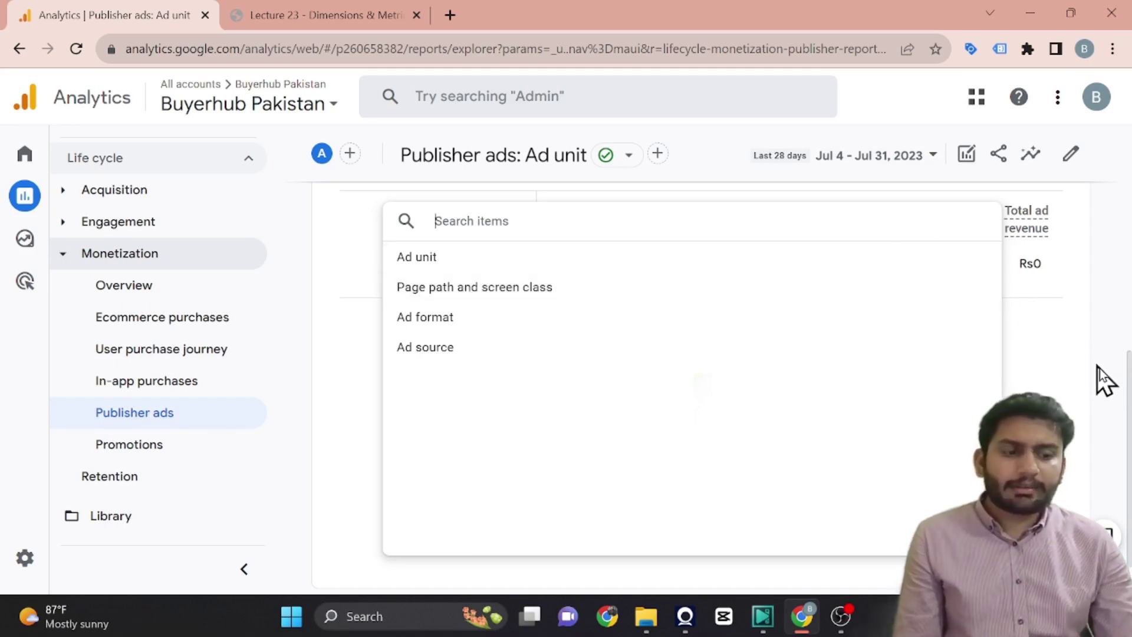
{"action": "left_click", "coordinate": [1112, 385]}
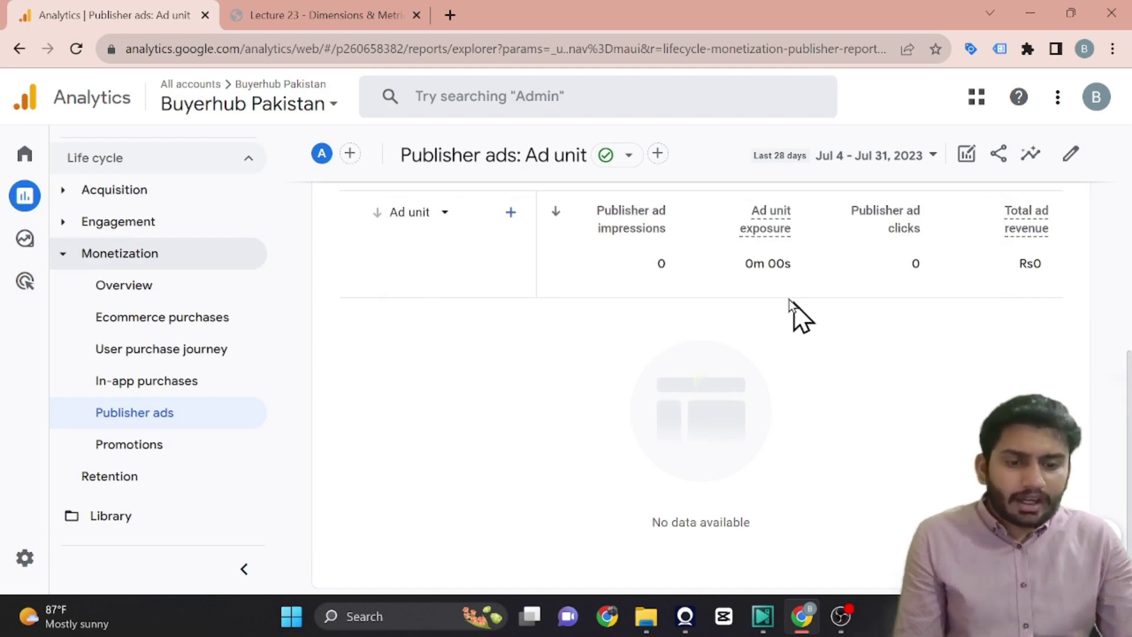
{"action": "left_click", "coordinate": [439, 213]}
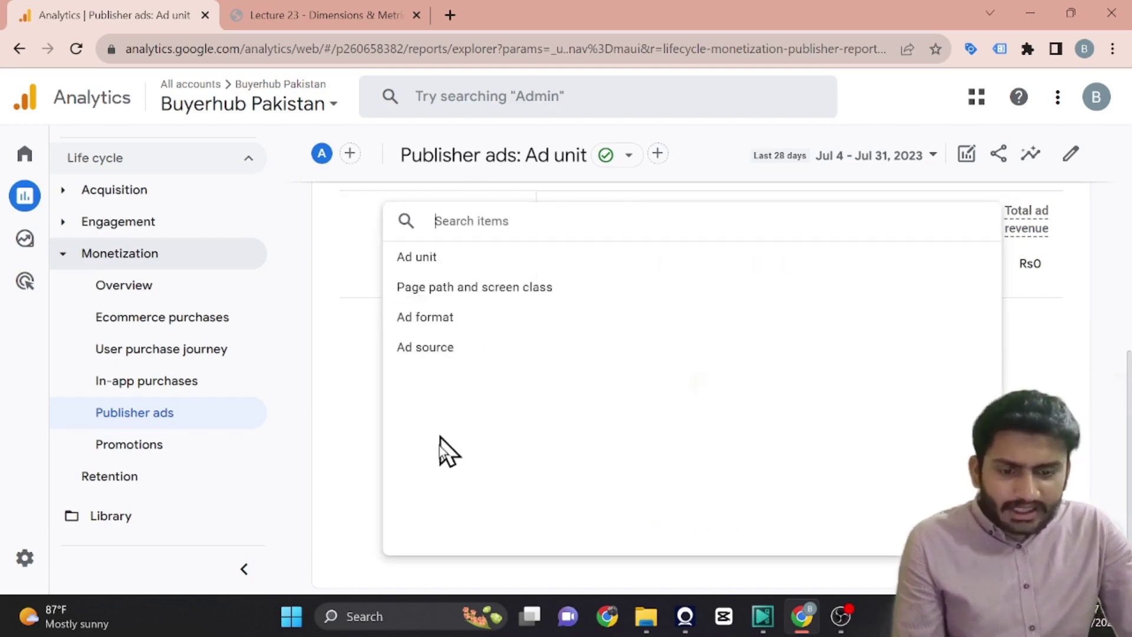
{"action": "left_click", "coordinate": [357, 337]}
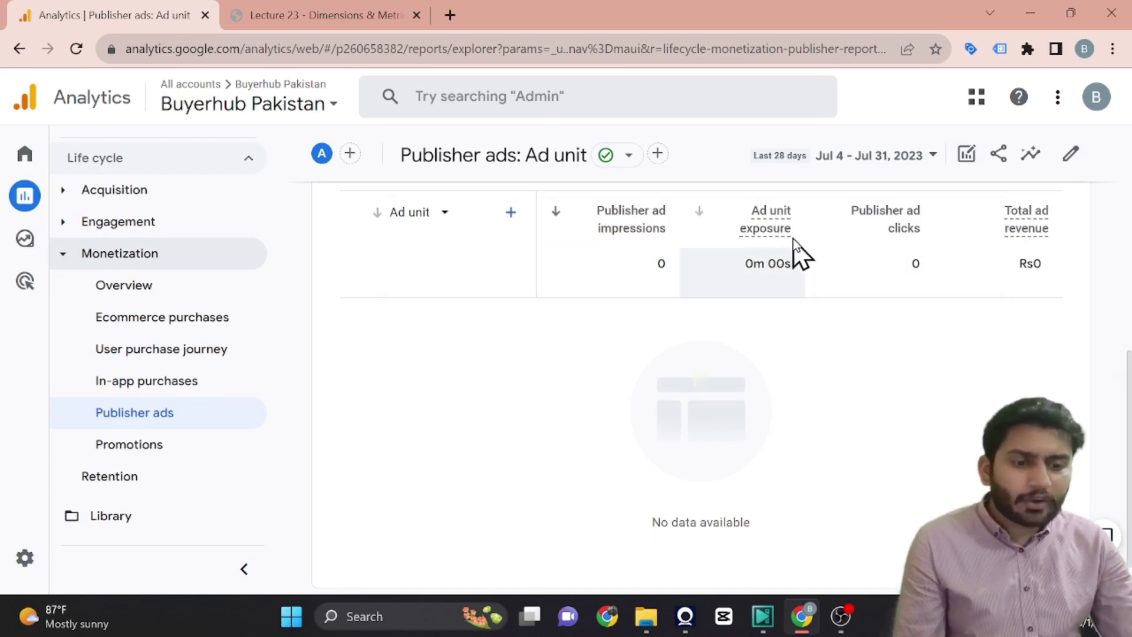
{"action": "mouse_move", "coordinate": [789, 247]}
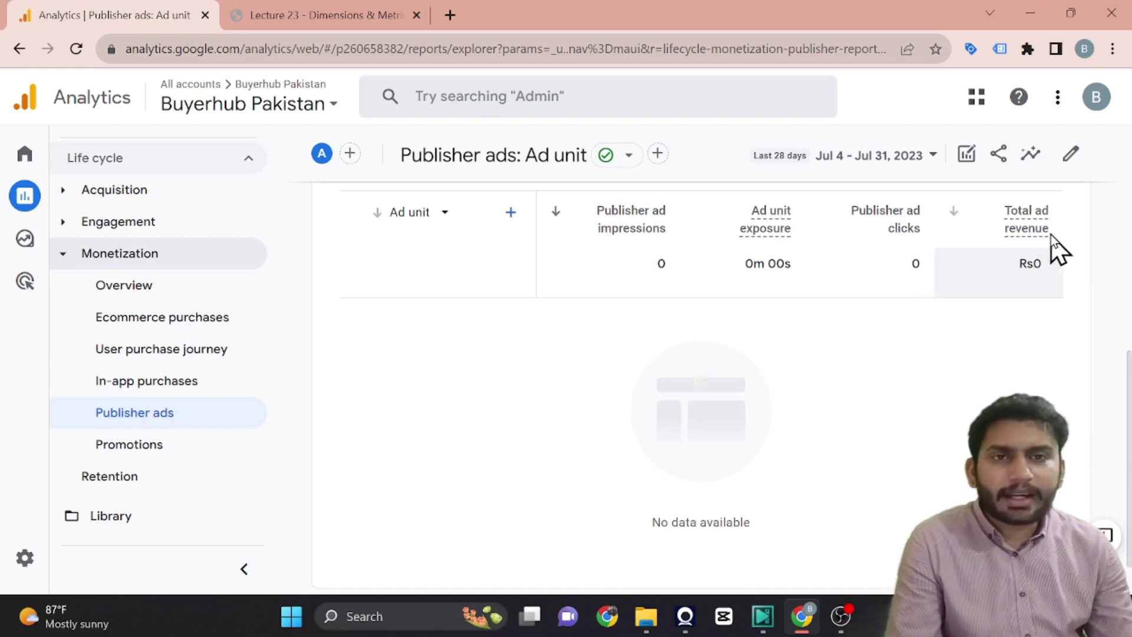
{"action": "mouse_move", "coordinate": [1048, 242]}
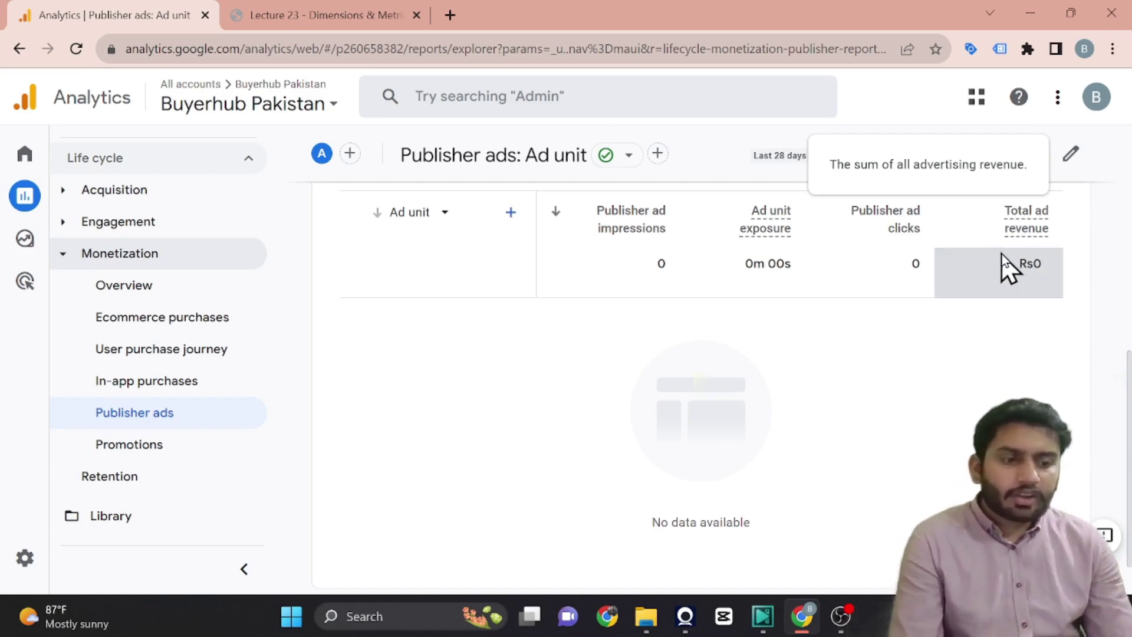
{"action": "scroll", "coordinate": [756, 294], "scroll_direction": "up", "scroll_amount": 3}
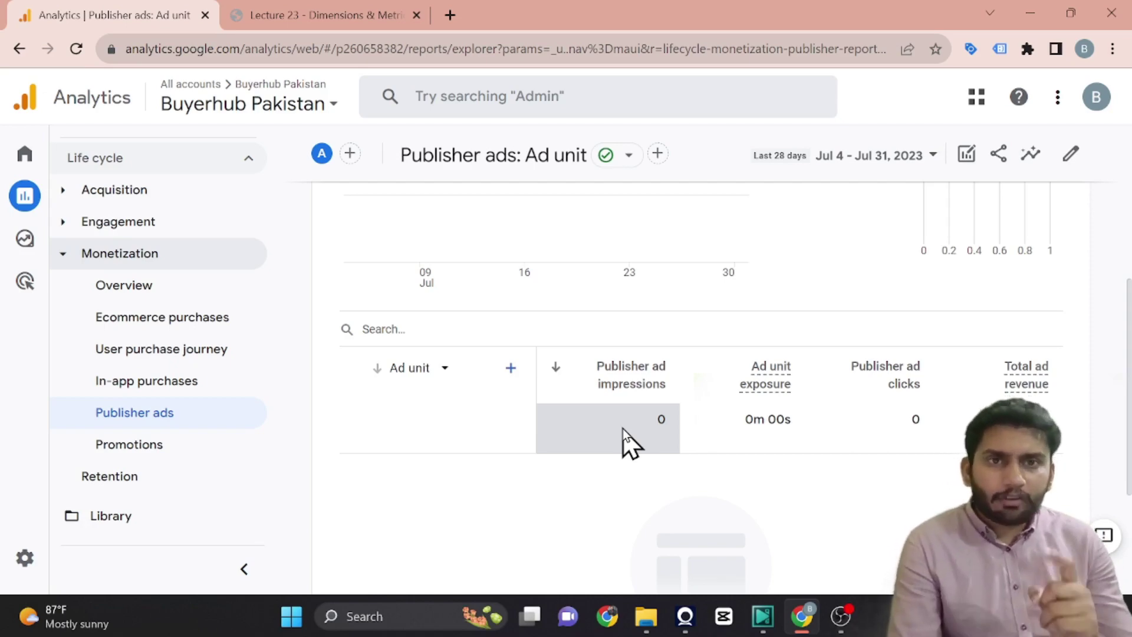
- Customize the Publisher ads report by adding the Page / screen metric Views to its metrics
{"action": "left_click", "coordinate": [1074, 157]}
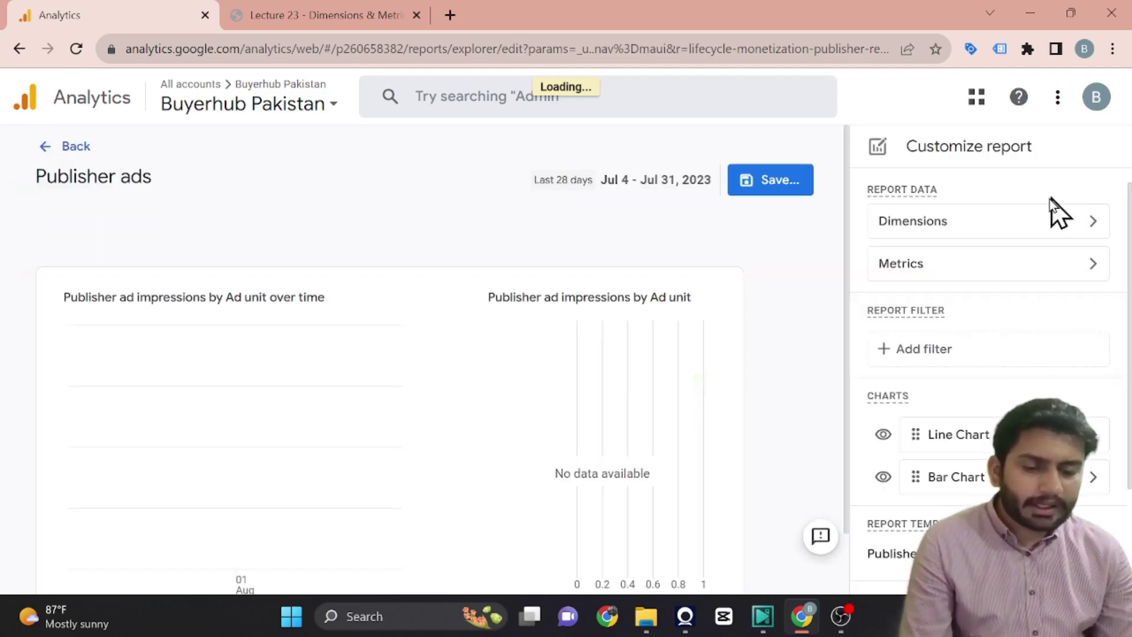
{"action": "left_click", "coordinate": [937, 268]}
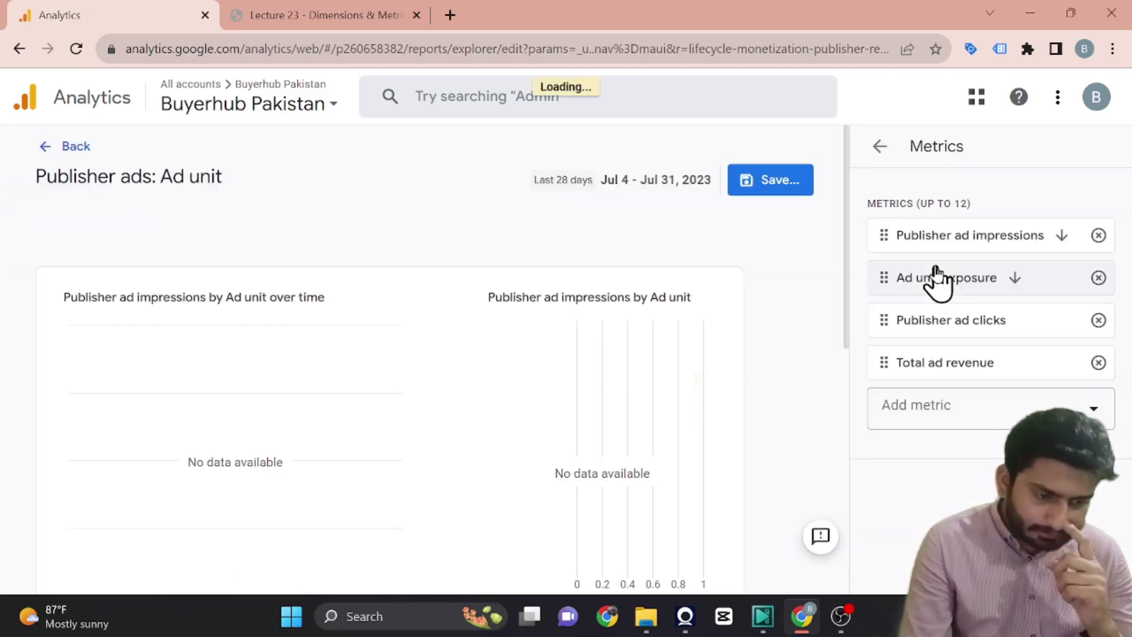
{"action": "left_click", "coordinate": [995, 404]}
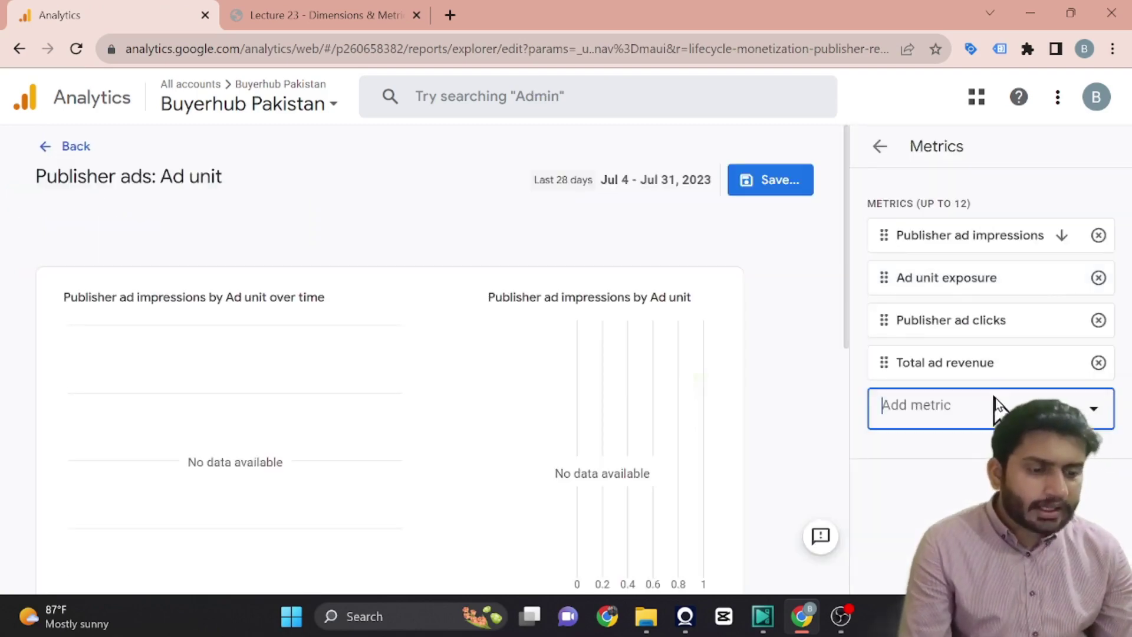
{"action": "scroll", "coordinate": [1026, 230], "scroll_direction": "down", "scroll_amount": 10}
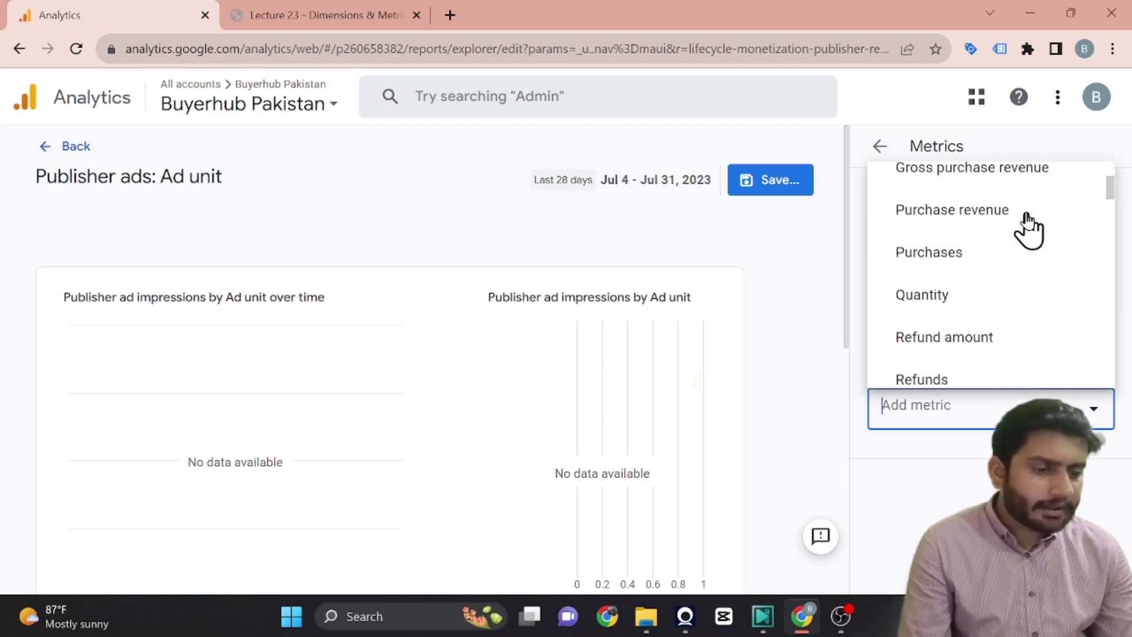
{"action": "scroll", "coordinate": [1027, 223], "scroll_direction": "down", "scroll_amount": 10}
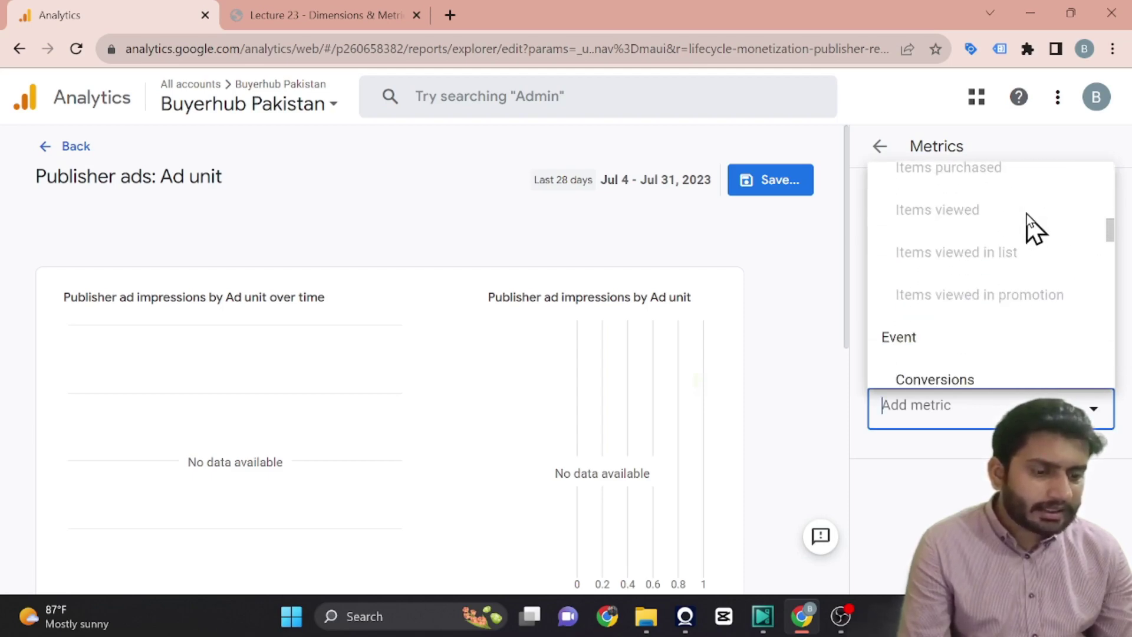
{"action": "scroll", "coordinate": [1027, 215], "scroll_direction": "down", "scroll_amount": 6}
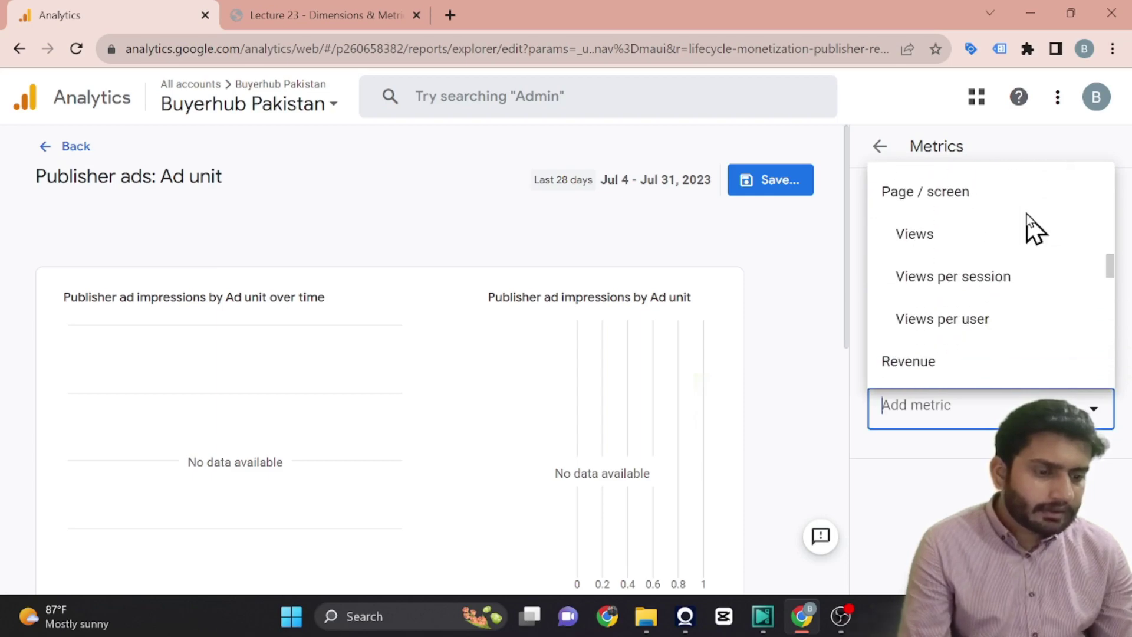
{"action": "left_click", "coordinate": [961, 236]}
- Look through the available metrics for another one to add, from Ecommerce down to the Session group
{"action": "left_click", "coordinate": [981, 448]}
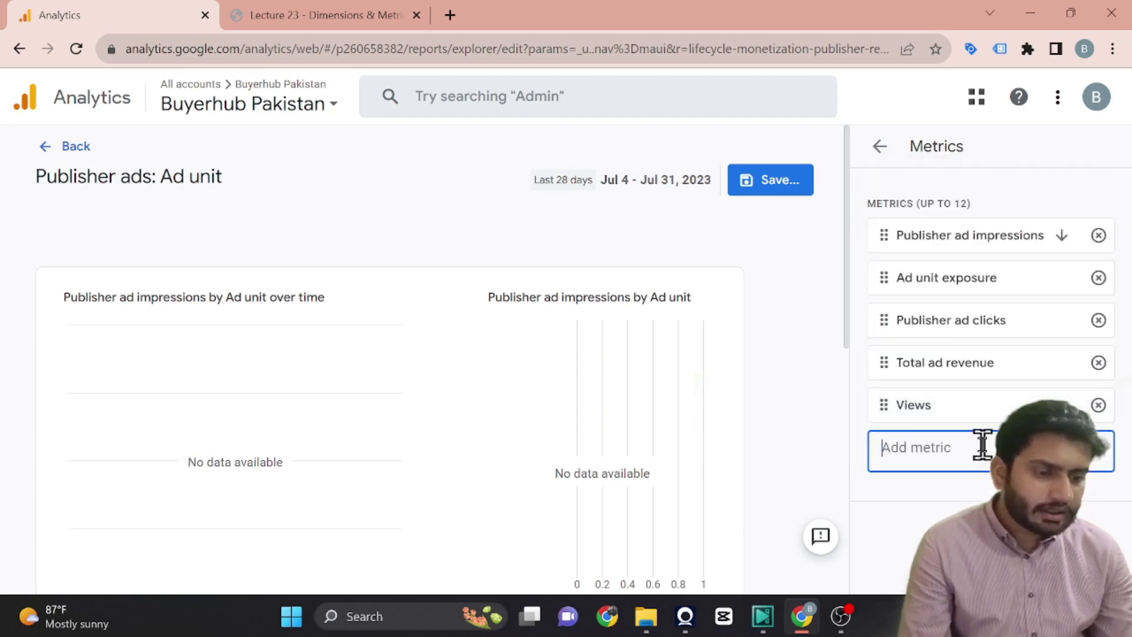
{"action": "scroll", "coordinate": [987, 321], "scroll_direction": "down", "scroll_amount": 15}
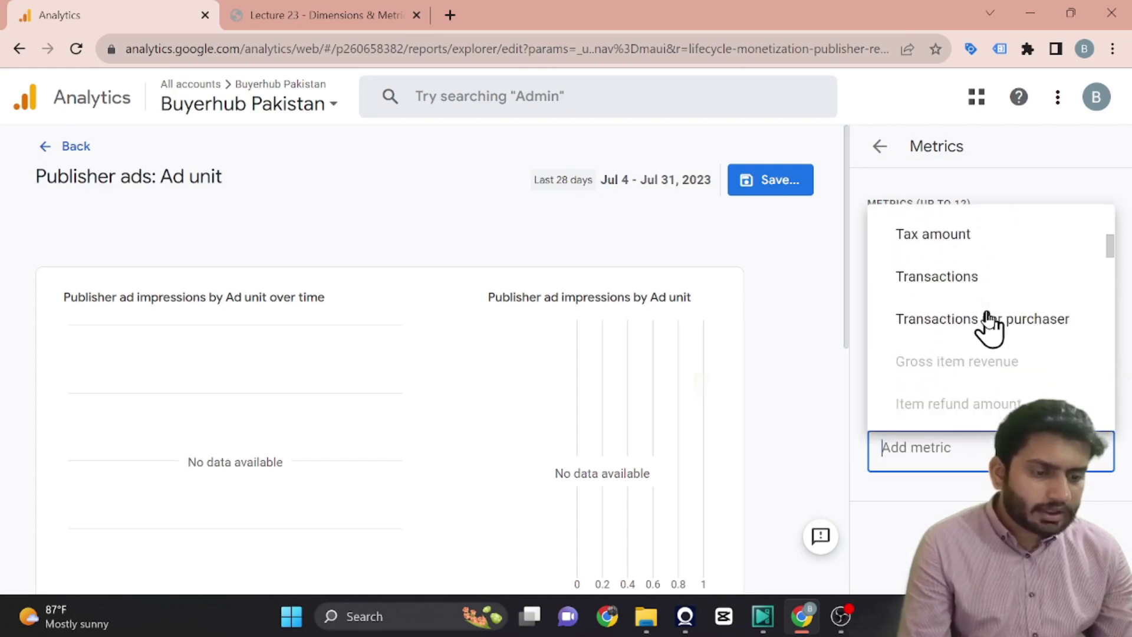
{"action": "scroll", "coordinate": [987, 321], "scroll_direction": "down", "scroll_amount": 15}
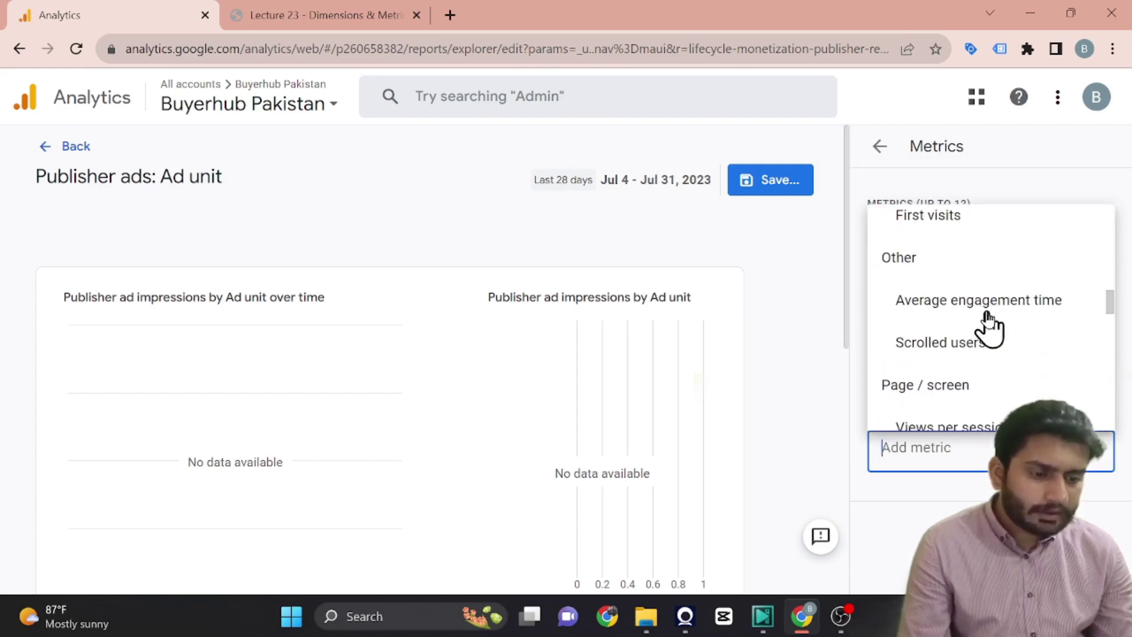
{"action": "scroll", "coordinate": [987, 318], "scroll_direction": "down", "scroll_amount": 1}
{"action": "scroll", "coordinate": [987, 318], "scroll_direction": "up", "scroll_amount": 3}
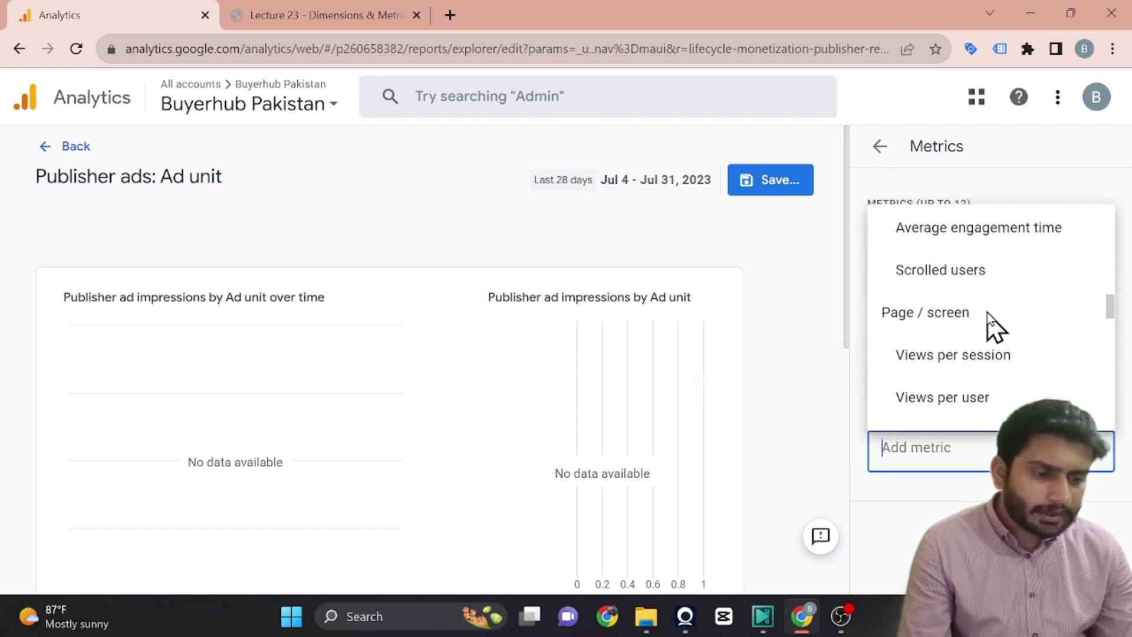
{"action": "scroll", "coordinate": [987, 318], "scroll_direction": "down", "scroll_amount": 8}
{"action": "scroll", "coordinate": [988, 323], "scroll_direction": "down", "scroll_amount": 3}
{"action": "scroll", "coordinate": [989, 323], "scroll_direction": "up", "scroll_amount": 2}
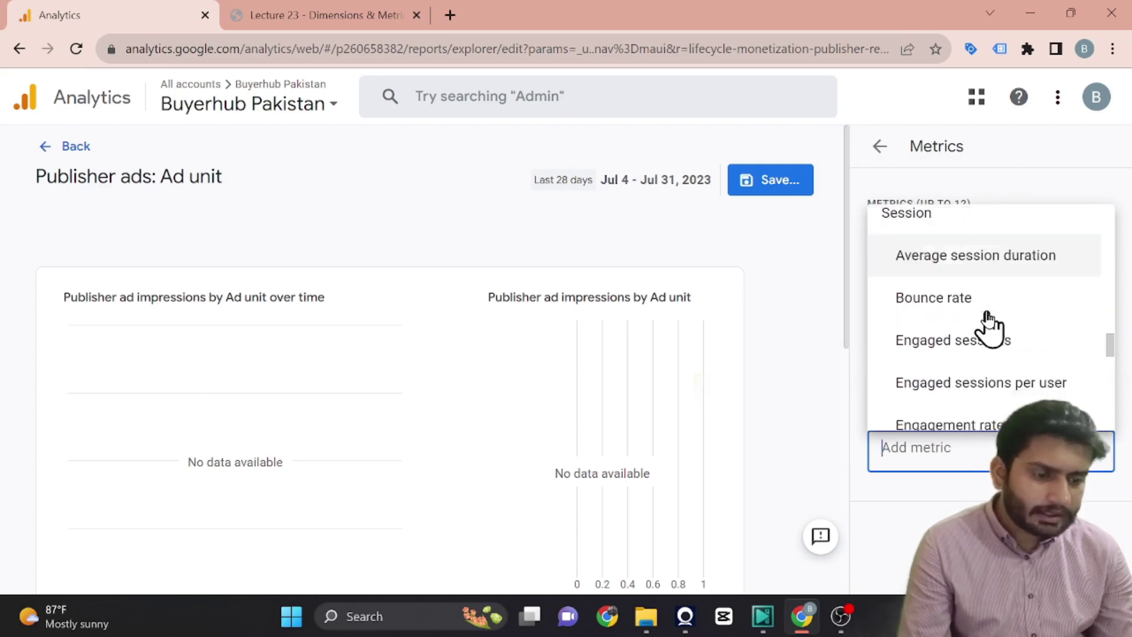
{"action": "scroll", "coordinate": [989, 323], "scroll_direction": "down", "scroll_amount": 3}
{"action": "scroll", "coordinate": [988, 324], "scroll_direction": "down", "scroll_amount": 2}
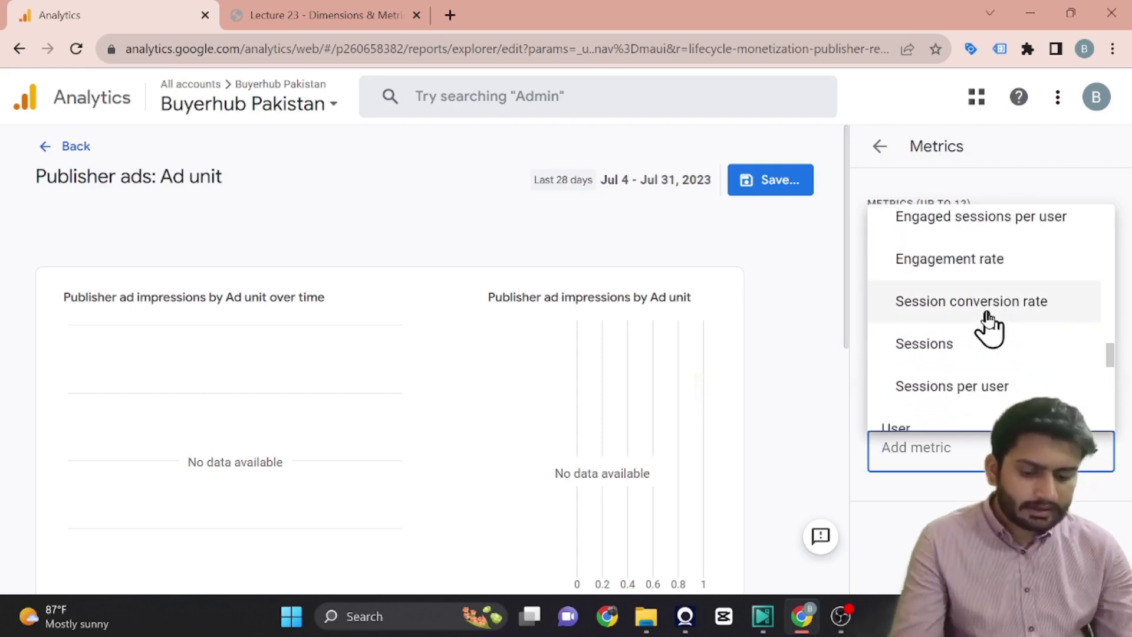
- Search the available metrics for "click" and clear the search text
{"action": "type", "text": "click"}
{"action": "key", "text": "BackSpace"}
{"action": "key", "text": "BackSpace"}
{"action": "key", "text": "BackSpace"}
{"action": "key", "text": "BackSpace"}
{"action": "key", "text": "BackSpace"}
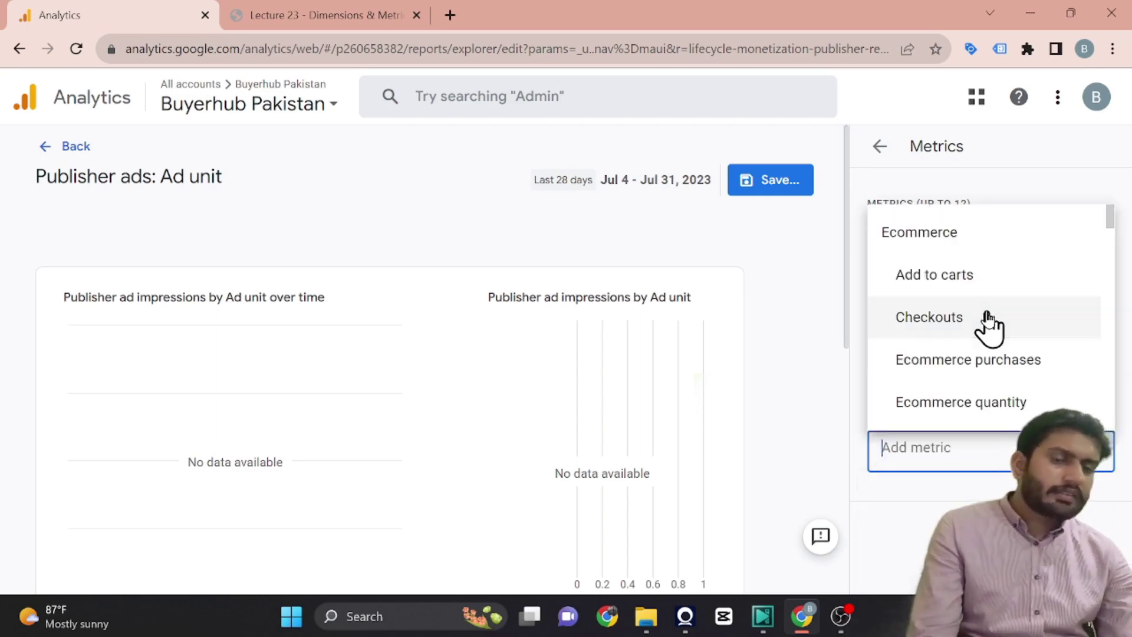
- Search the available metrics for "view" and clear the search text
{"action": "type", "text": "v"}
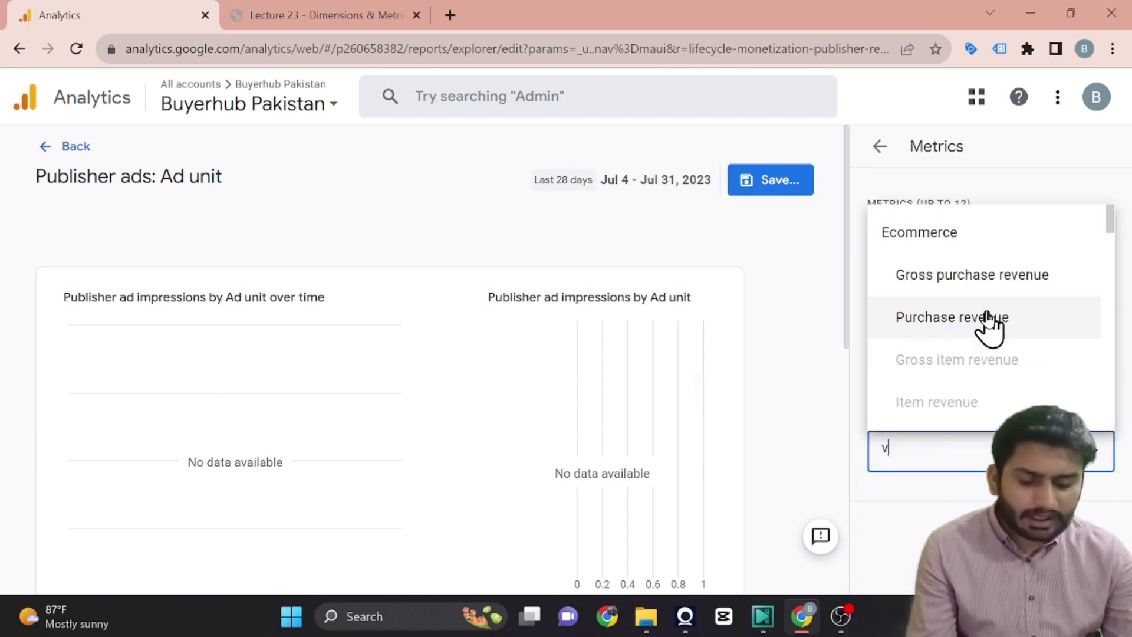
{"action": "type", "text": "iew"}
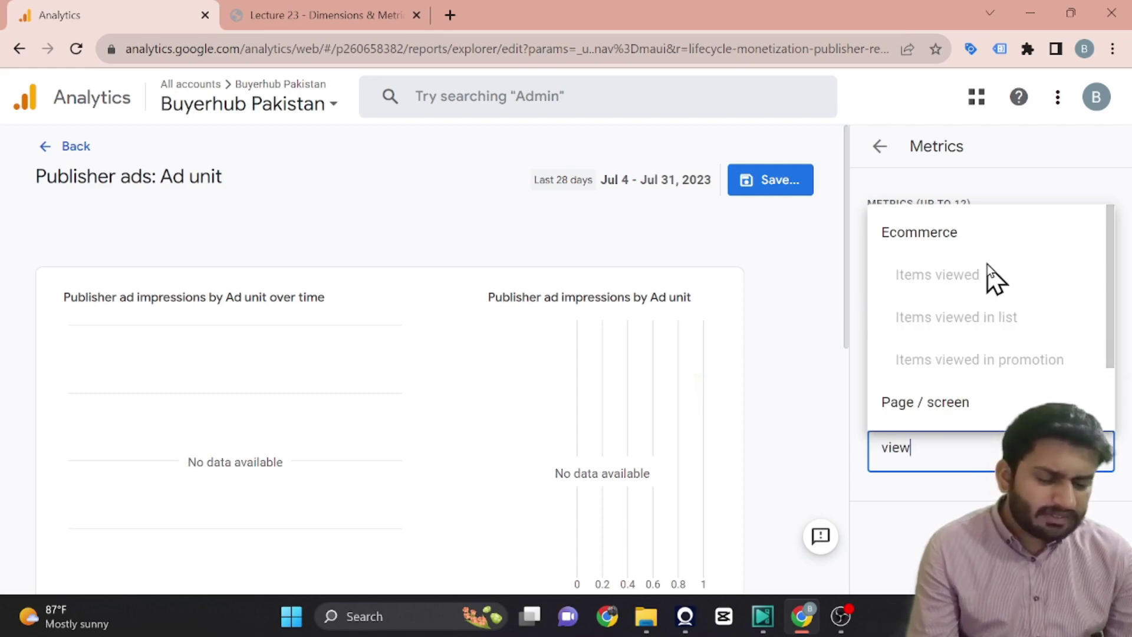
{"action": "key", "text": "BackSpace"}
{"action": "key", "text": "BackSpace"}
{"action": "key", "text": "BackSpace"}
{"action": "key", "text": "BackSpace"}
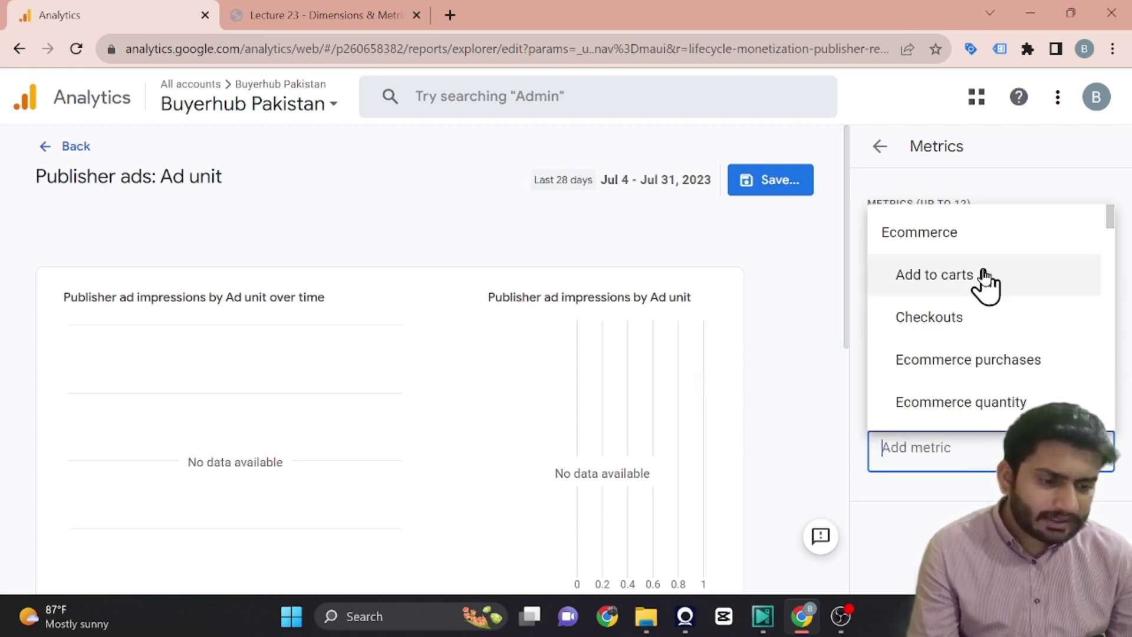
- Add the Event count metric from the Event group to the report's metrics
{"action": "scroll", "coordinate": [989, 356], "scroll_direction": "down", "scroll_amount": 3}
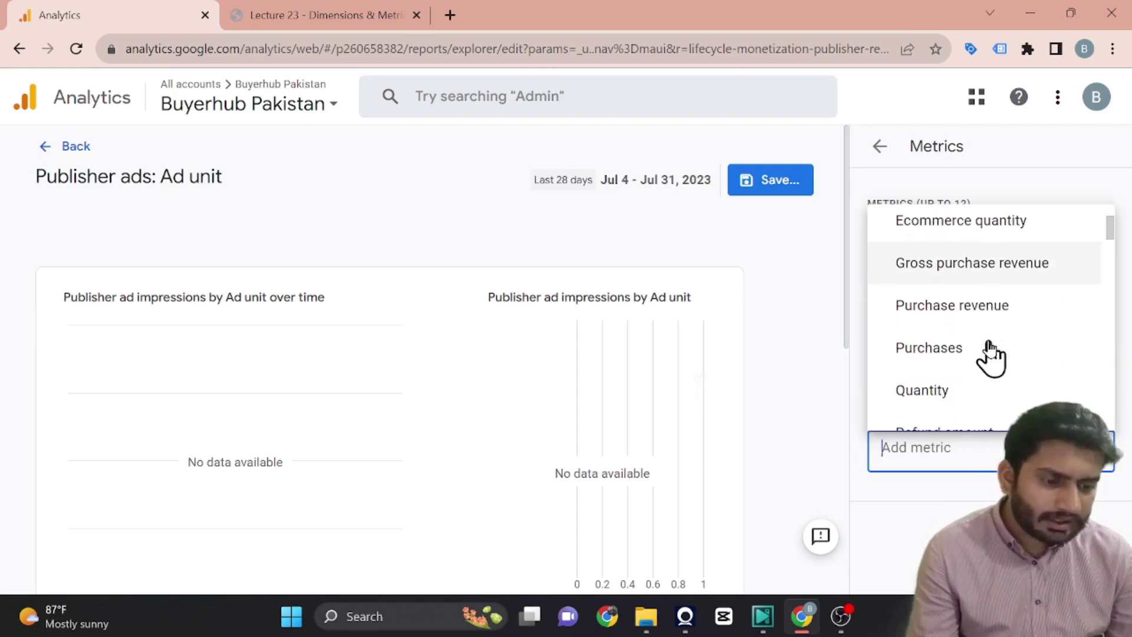
{"action": "scroll", "coordinate": [990, 353], "scroll_direction": "down", "scroll_amount": 5}
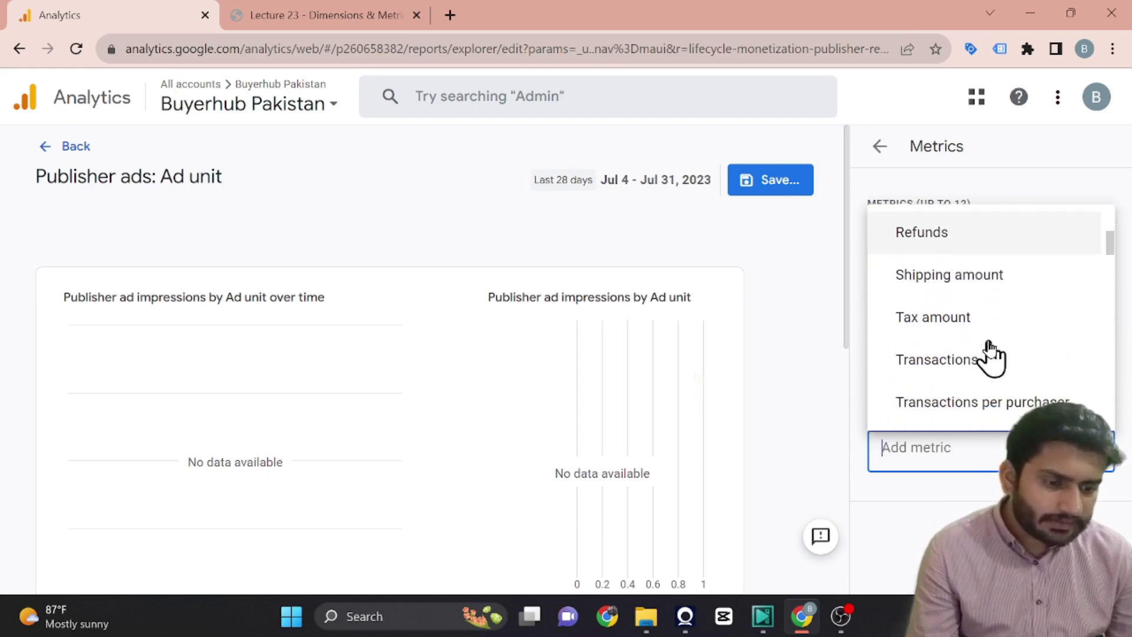
{"action": "scroll", "coordinate": [988, 343], "scroll_direction": "down", "scroll_amount": 10}
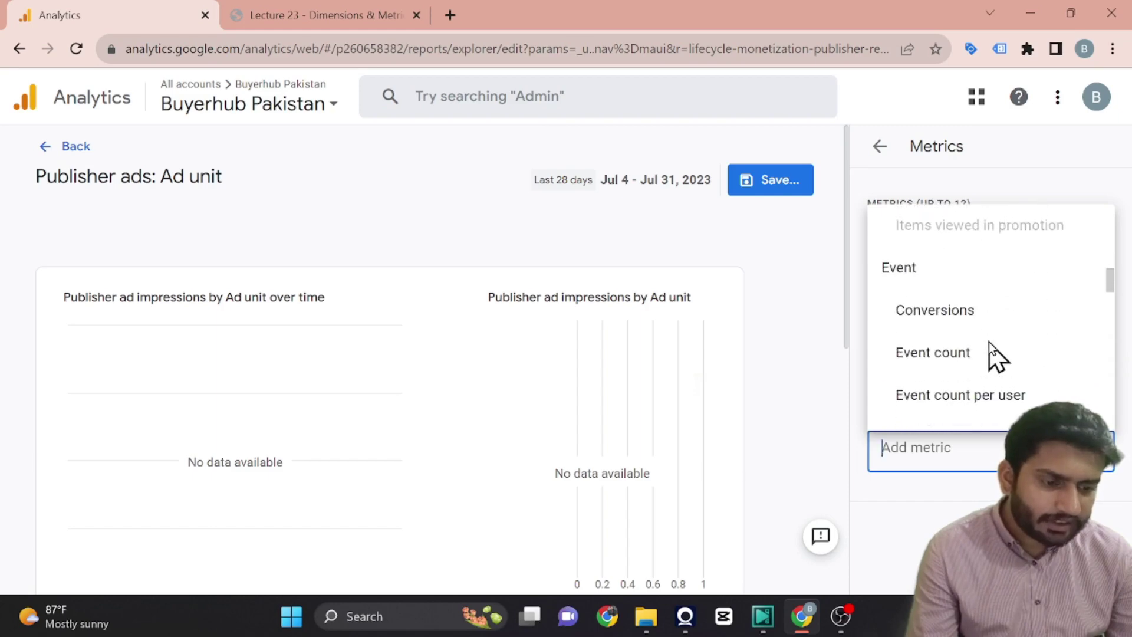
{"action": "scroll", "coordinate": [989, 345], "scroll_direction": "down", "scroll_amount": 2}
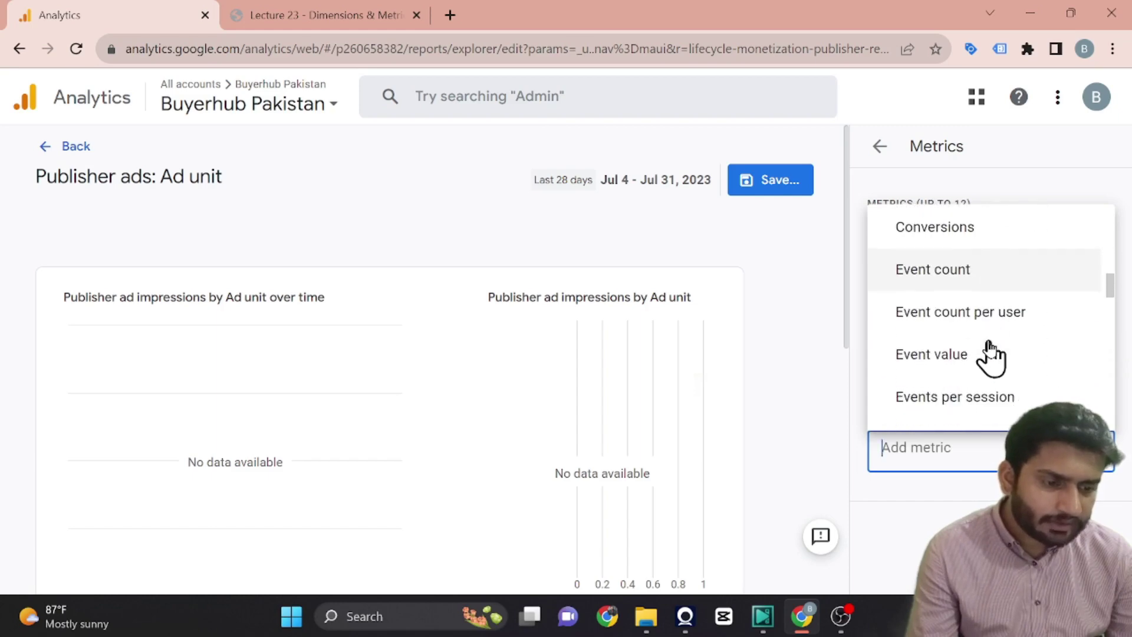
{"action": "left_click", "coordinate": [983, 273]}
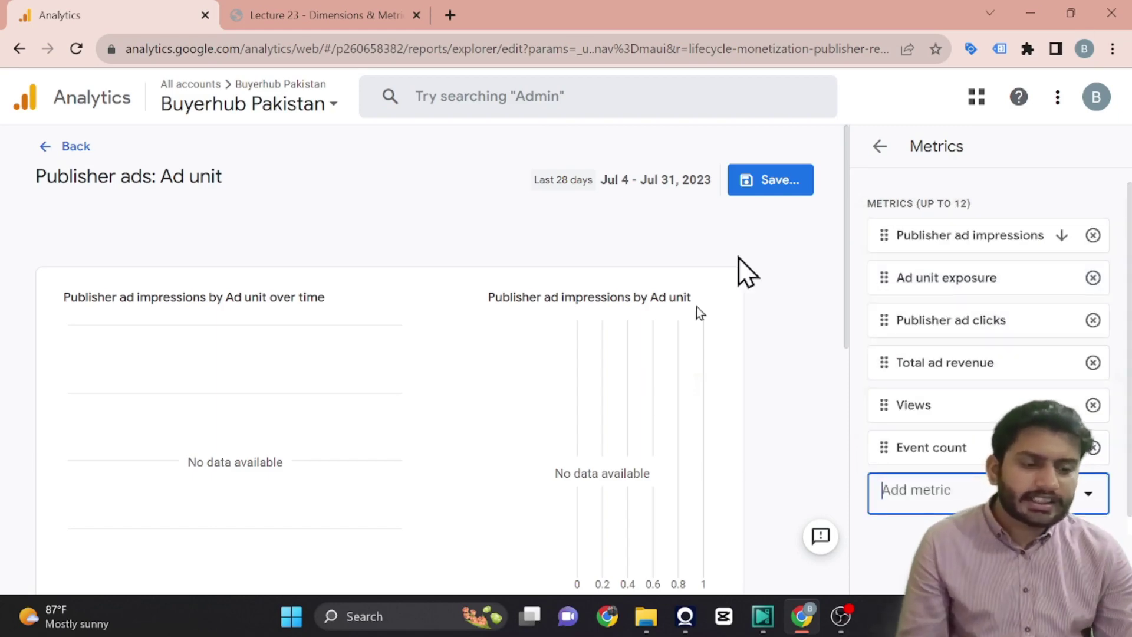
- Review the ad unit table's metric columns, from Publisher ad impressions across to Views and Event count
{"action": "scroll", "coordinate": [540, 553], "scroll_direction": "down", "scroll_amount": 5}
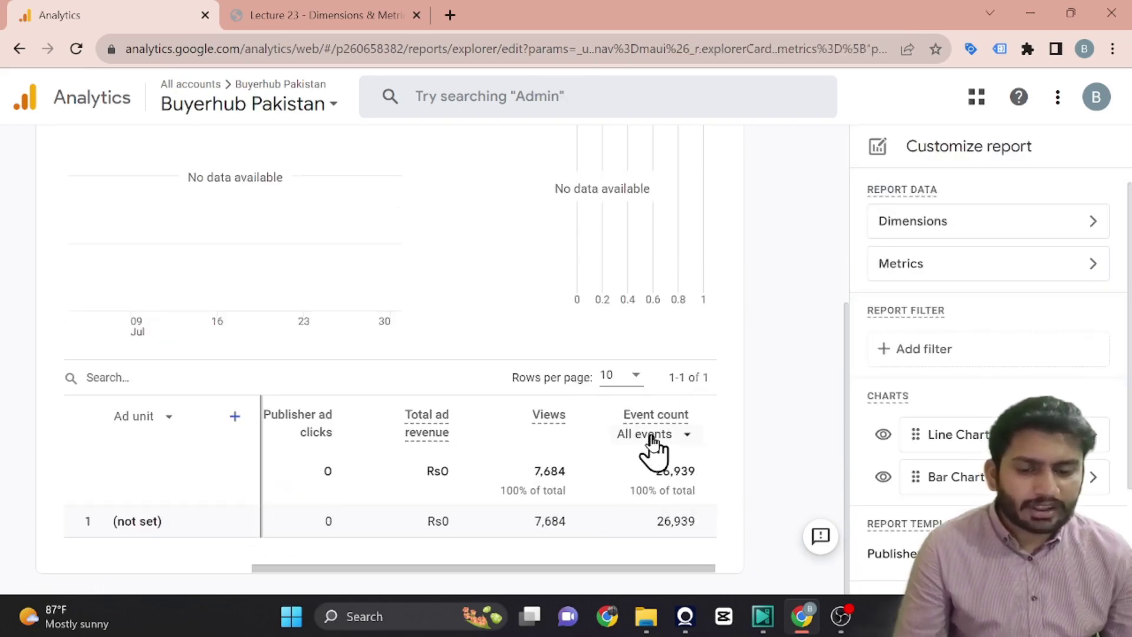
{"action": "scroll", "coordinate": [652, 443], "scroll_direction": "left", "scroll_amount": 10}
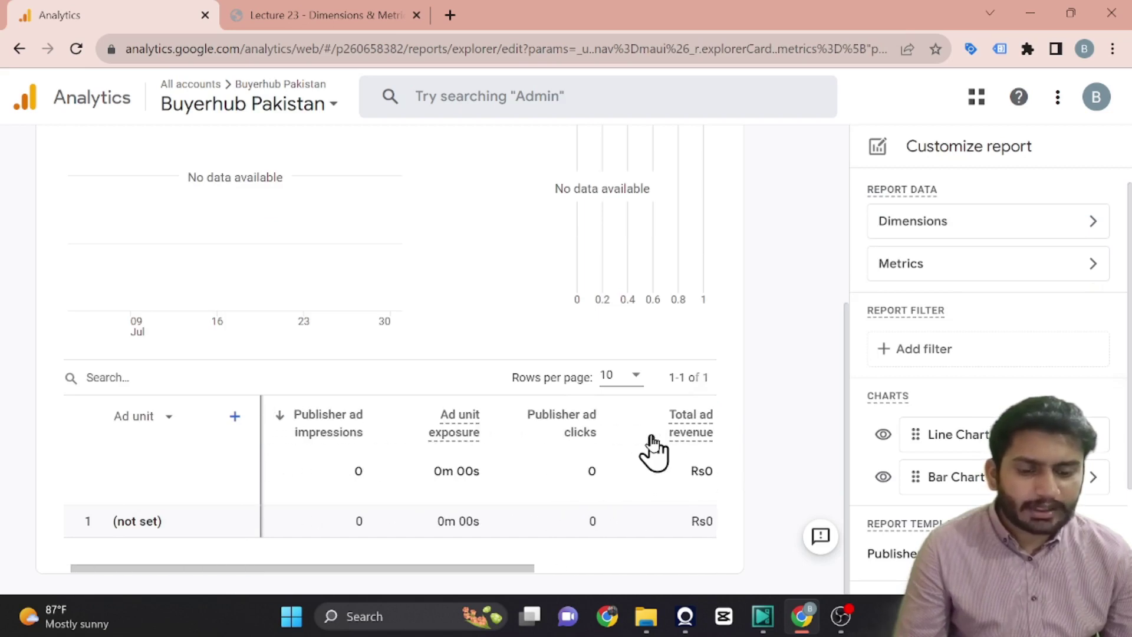
{"action": "scroll", "coordinate": [652, 442], "scroll_direction": "right", "scroll_amount": 5}
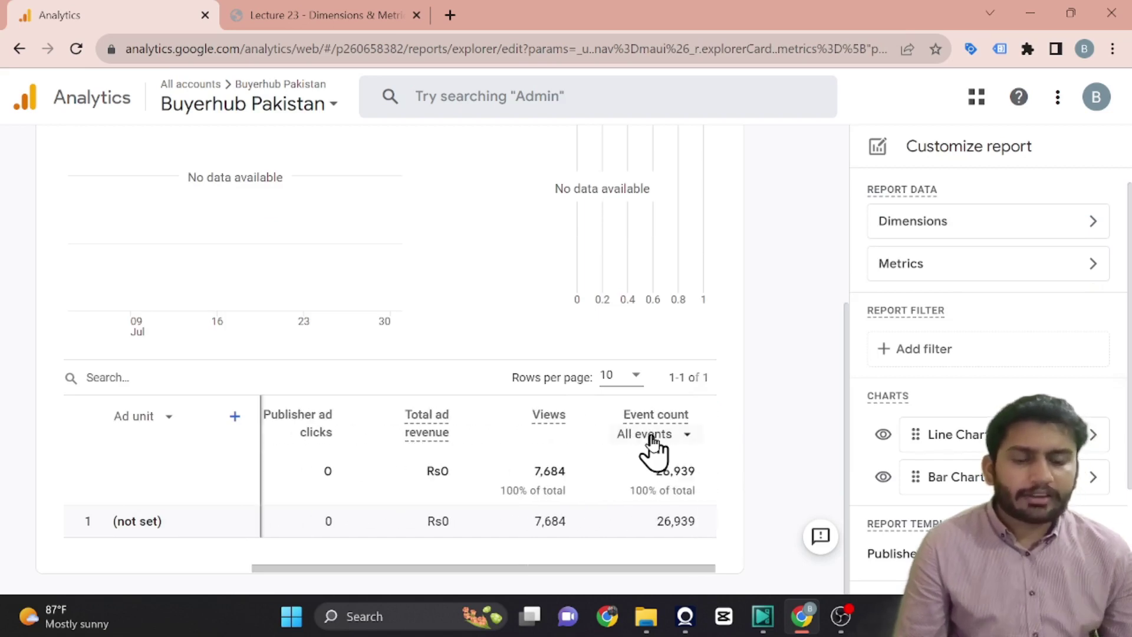